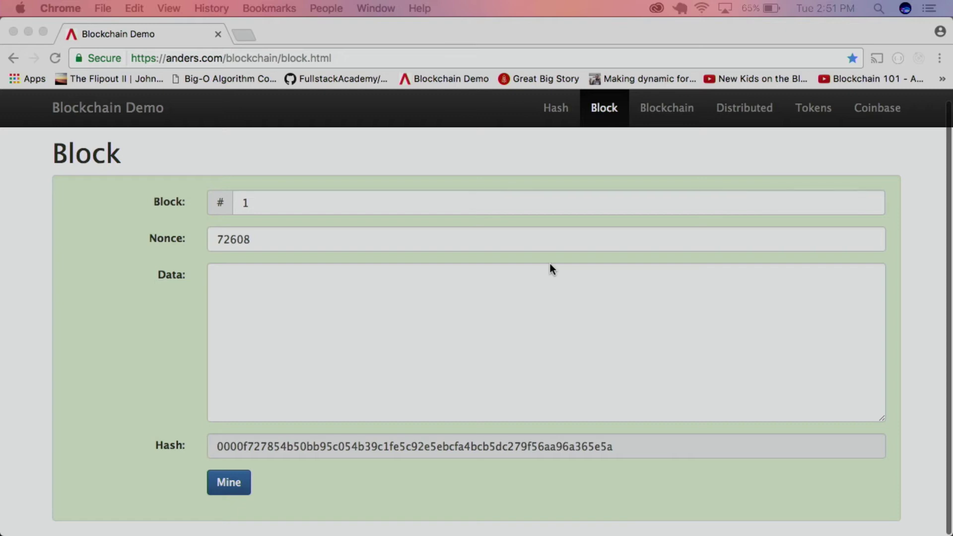
- Enter 'hi' as block 1's data
{"action": "left_click", "coordinate": [508, 324]}
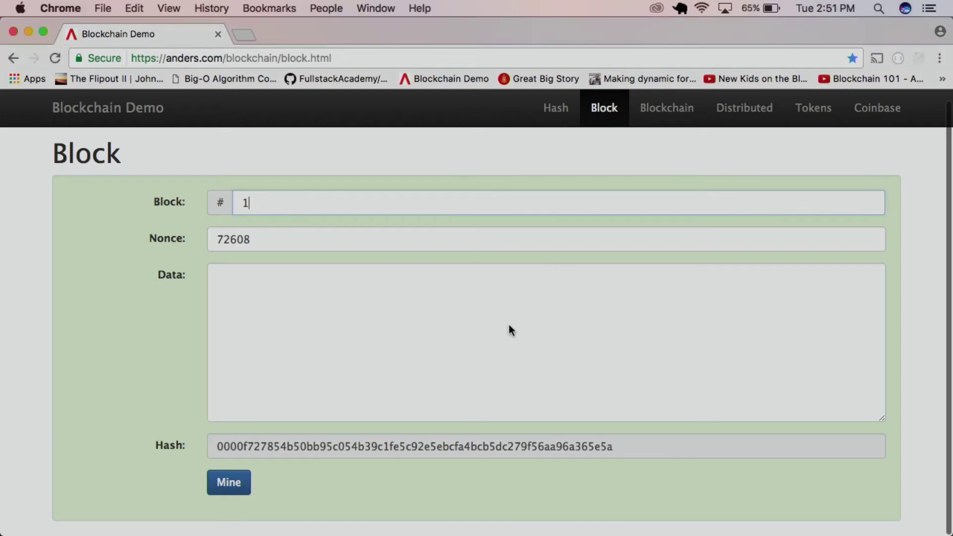
{"action": "left_click", "coordinate": [495, 311]}
{"action": "type", "text": "hi"}
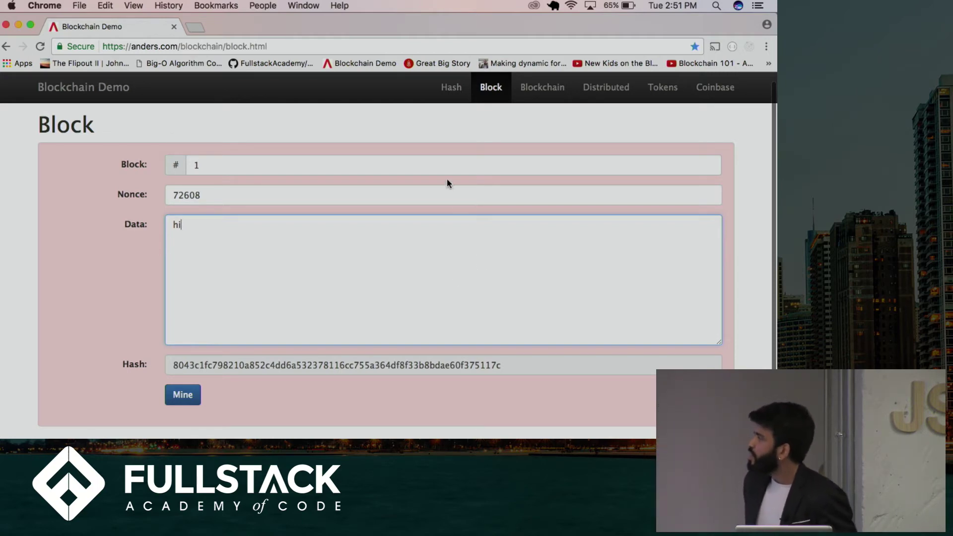
- Re-mine block 1 to the valid nonce 59396 and switch to the Distributed Blockchain page
{"action": "left_click", "coordinate": [434, 191]}
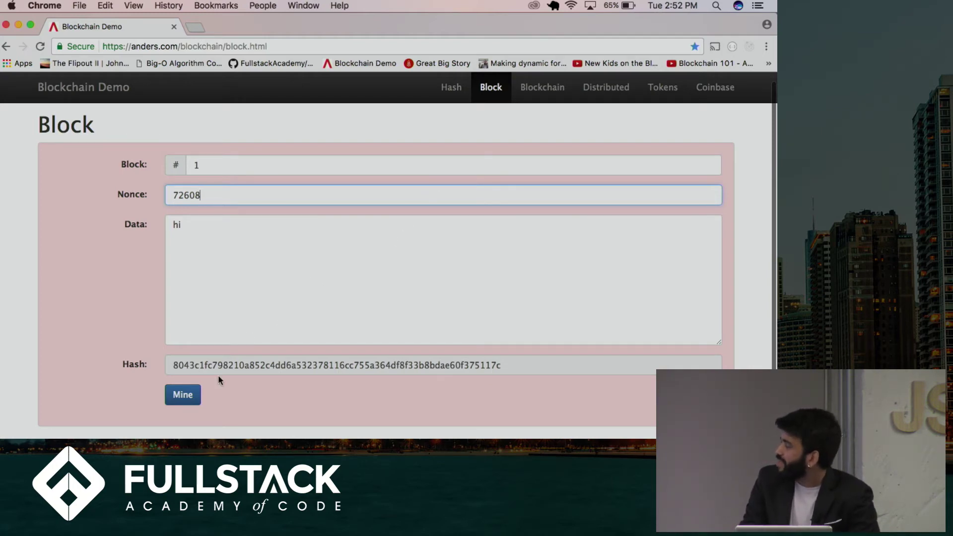
{"action": "left_click", "coordinate": [188, 396]}
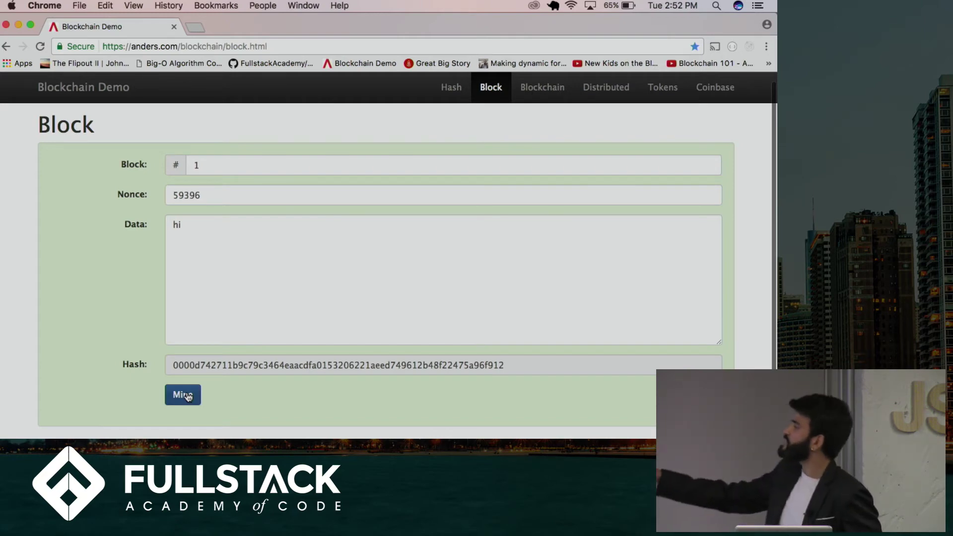
{"action": "left_click", "coordinate": [619, 89]}
- Change Peer A's block 5 data to 'hi' and re-mine it to nonce 50467
{"action": "scroll", "coordinate": [546, 206], "scroll_direction": "down", "scroll_amount": 3}
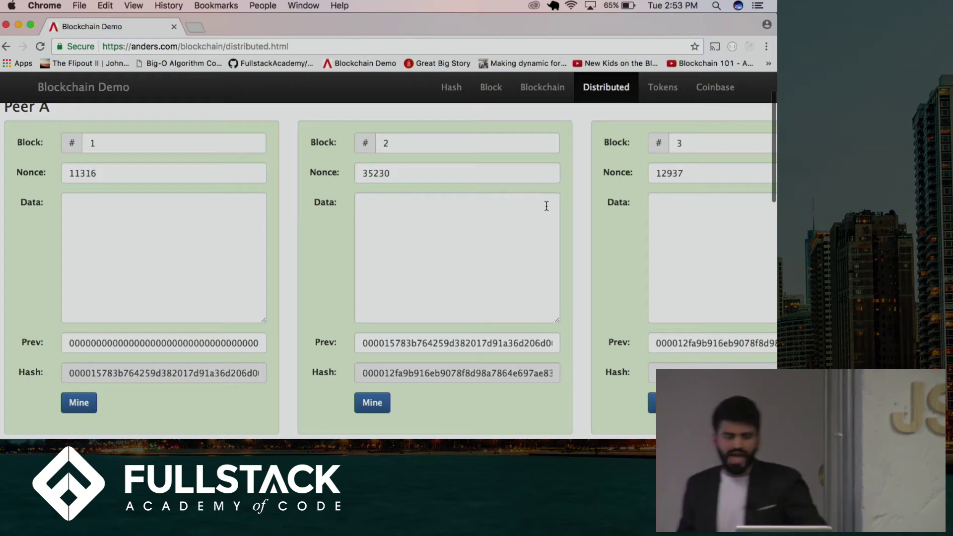
{"action": "scroll", "coordinate": [521, 208], "scroll_direction": "right", "scroll_amount": 10}
{"action": "left_click", "coordinate": [589, 257]}
{"action": "type", "text": "hi"}
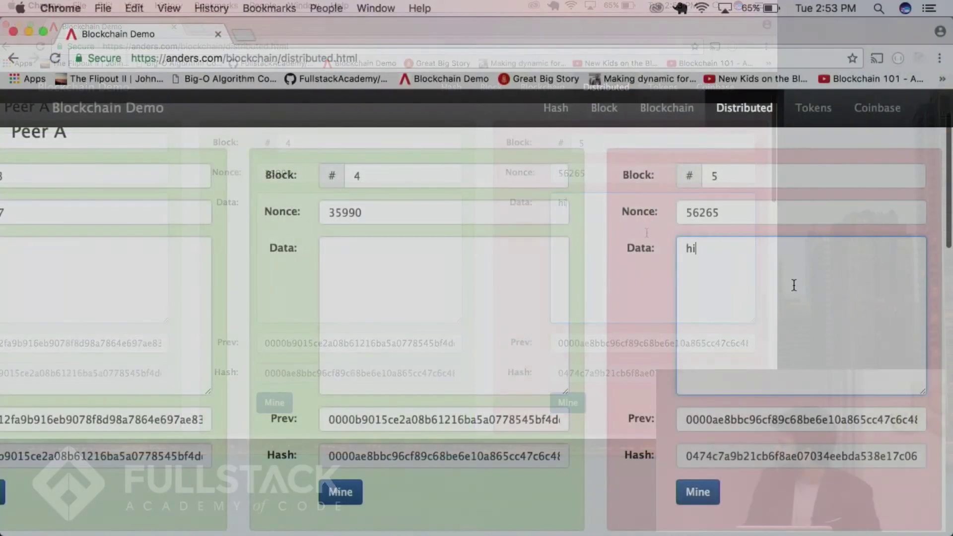
{"action": "scroll", "coordinate": [792, 284], "scroll_direction": "down", "scroll_amount": 2}
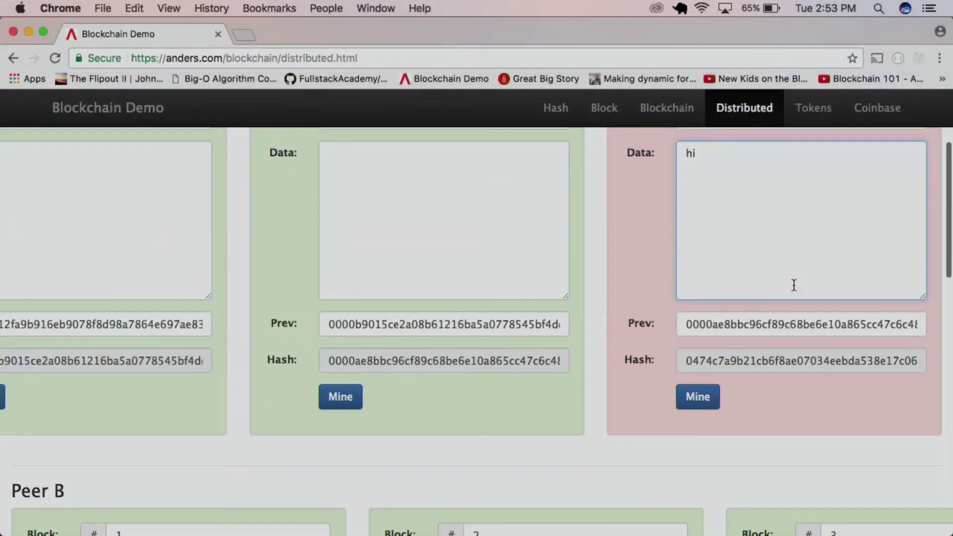
{"action": "left_click", "coordinate": [708, 385]}
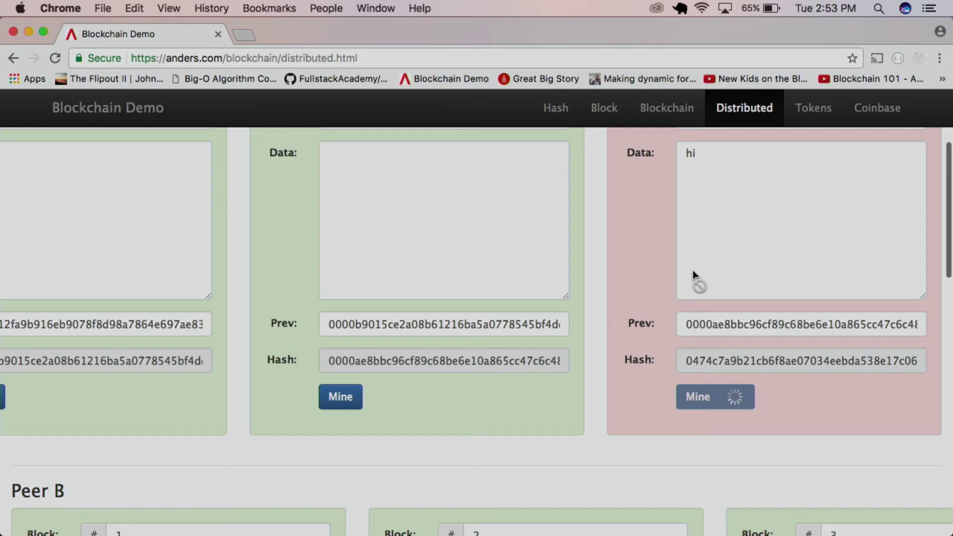
{"action": "scroll", "coordinate": [693, 270], "scroll_direction": "up", "scroll_amount": 2}
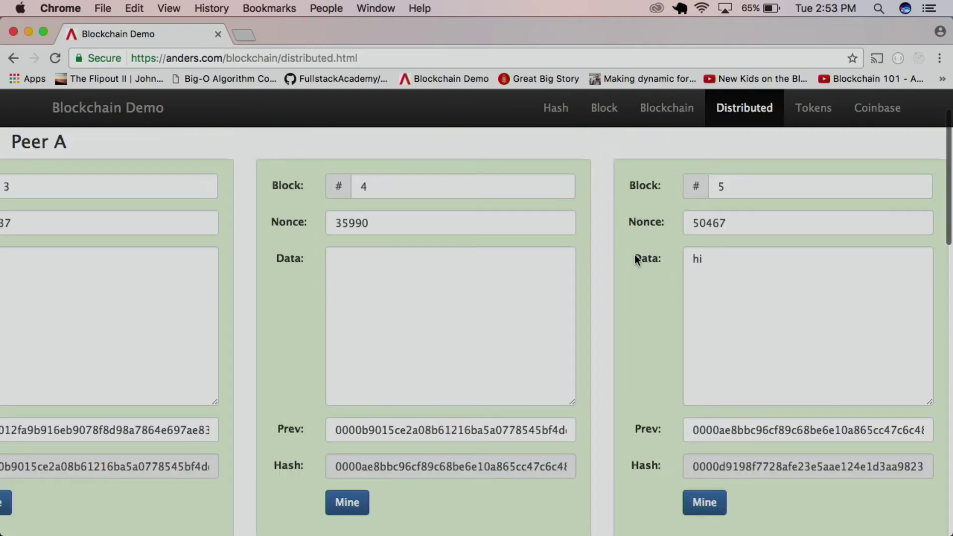
- Set Peer A's block 3 data to 'hi', breaking blocks 3–5, and start re-mining block 3
{"action": "scroll", "coordinate": [634, 254], "scroll_direction": "left", "scroll_amount": 5}
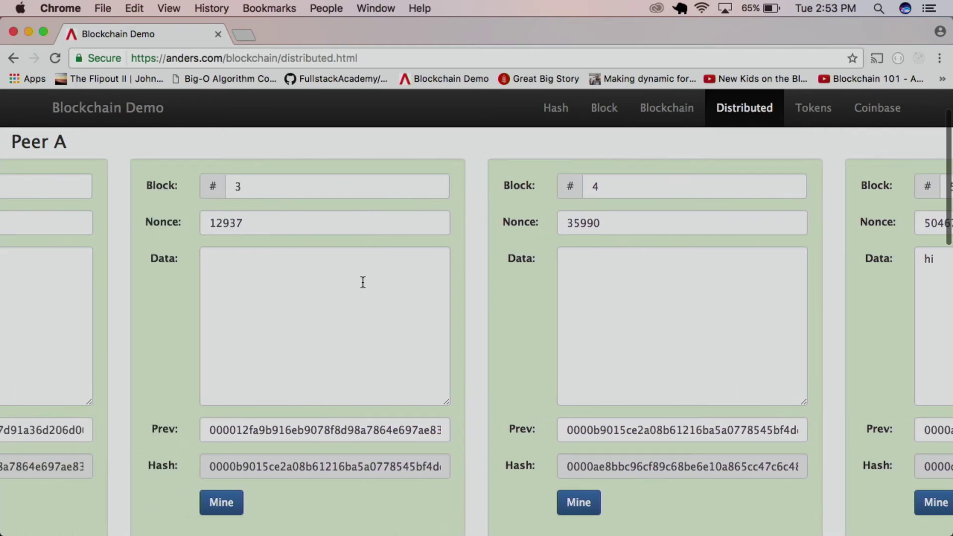
{"action": "left_click", "coordinate": [363, 283]}
{"action": "type", "text": "hi"}
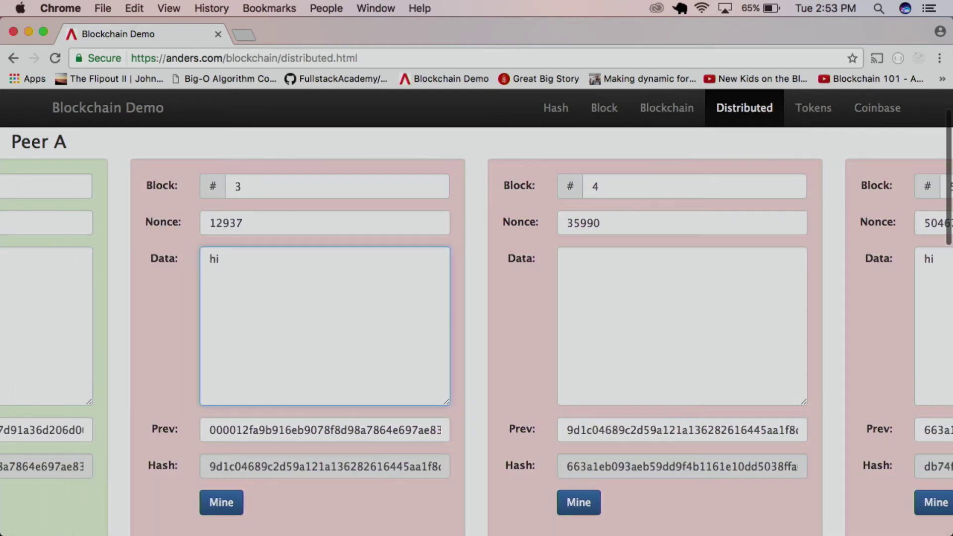
{"action": "scroll", "coordinate": [388, 319], "scroll_direction": "right", "scroll_amount": 3}
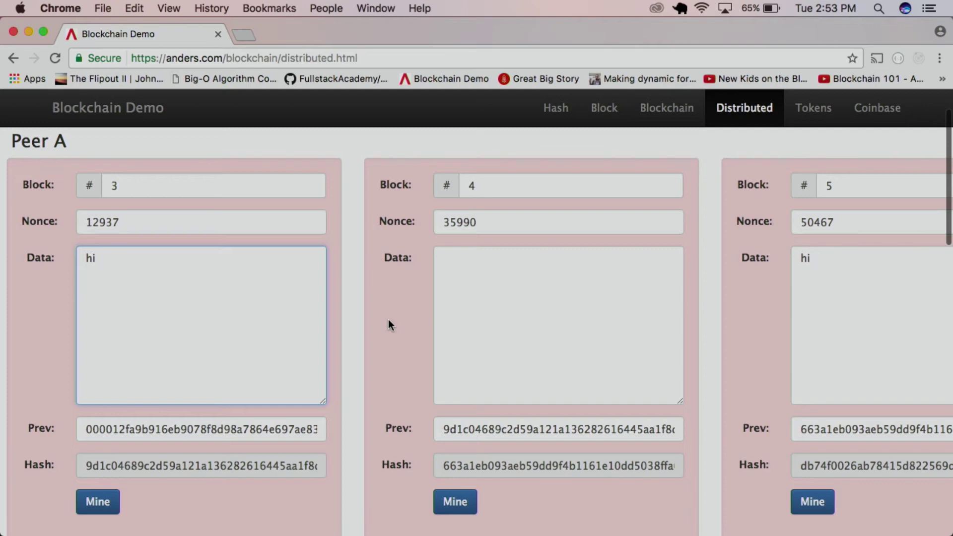
{"action": "scroll", "coordinate": [326, 311], "scroll_direction": "down", "scroll_amount": 2}
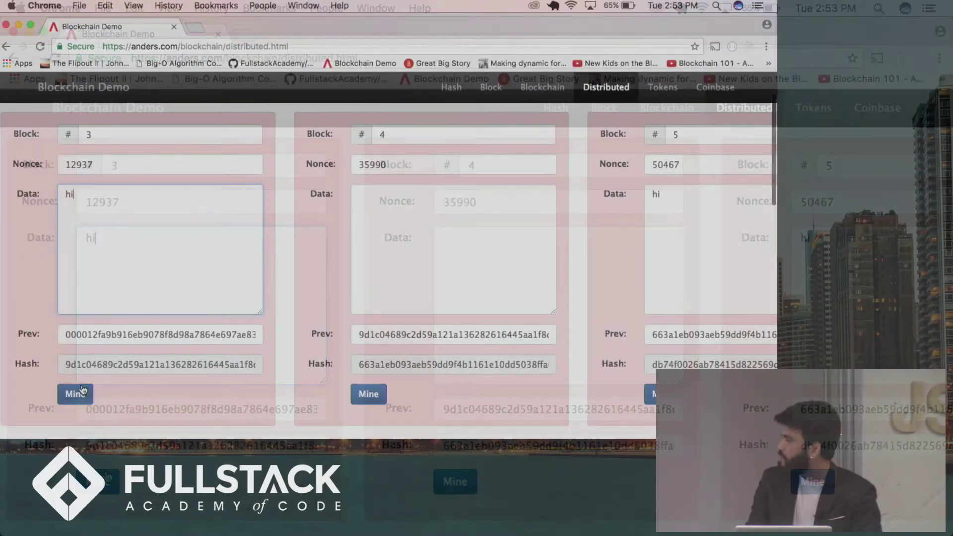
{"action": "left_click", "coordinate": [97, 481]}
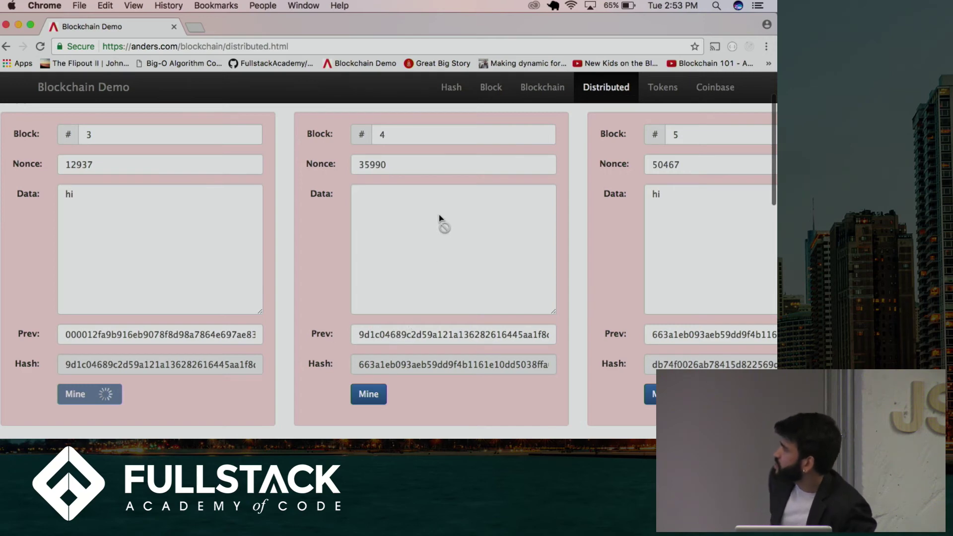
- Scroll through Peers A, B and C's distributed chains to compare their blocks
{"action": "scroll", "coordinate": [439, 214], "scroll_direction": "down", "scroll_amount": 3}
{"action": "scroll", "coordinate": [439, 215], "scroll_direction": "up", "scroll_amount": 5}
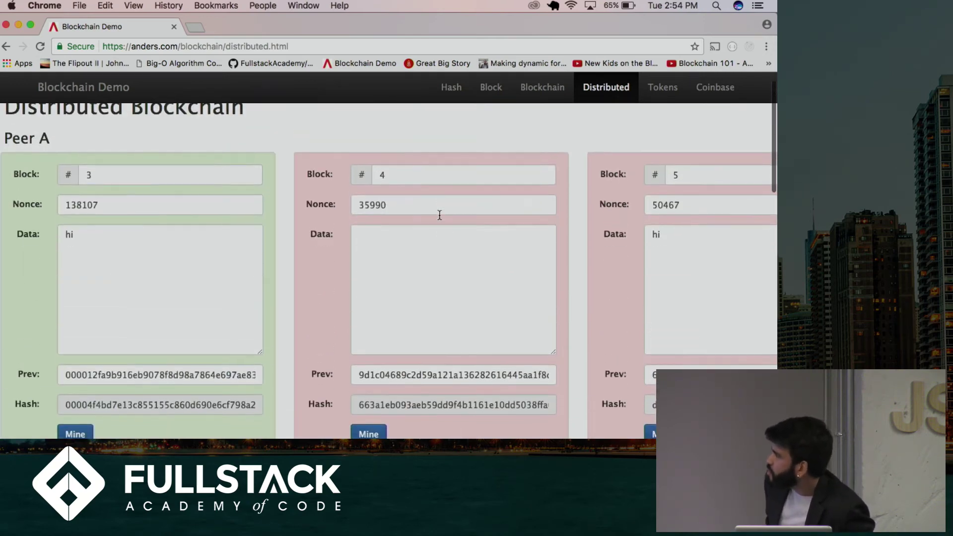
{"action": "scroll", "coordinate": [439, 214], "scroll_direction": "down", "scroll_amount": 3}
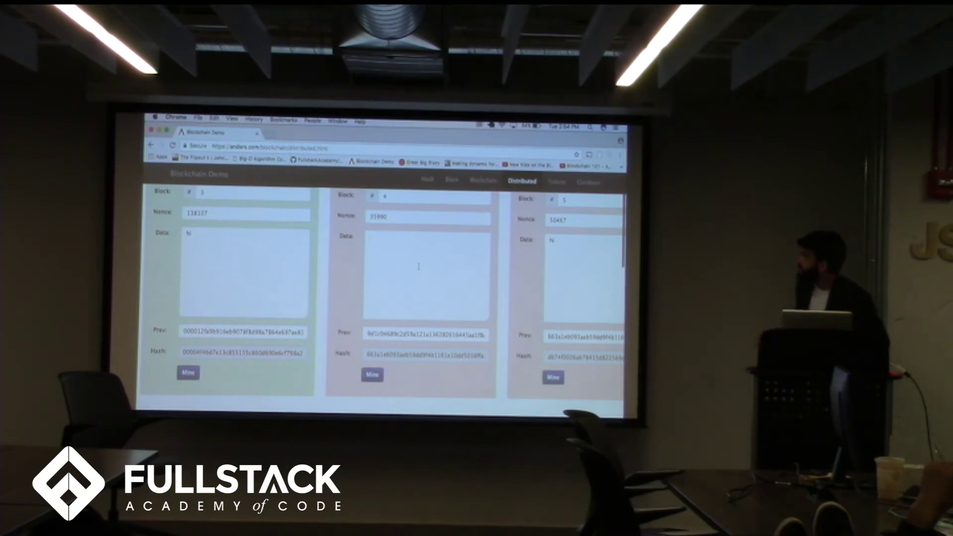
{"action": "scroll", "coordinate": [418, 266], "scroll_direction": "down", "scroll_amount": 5}
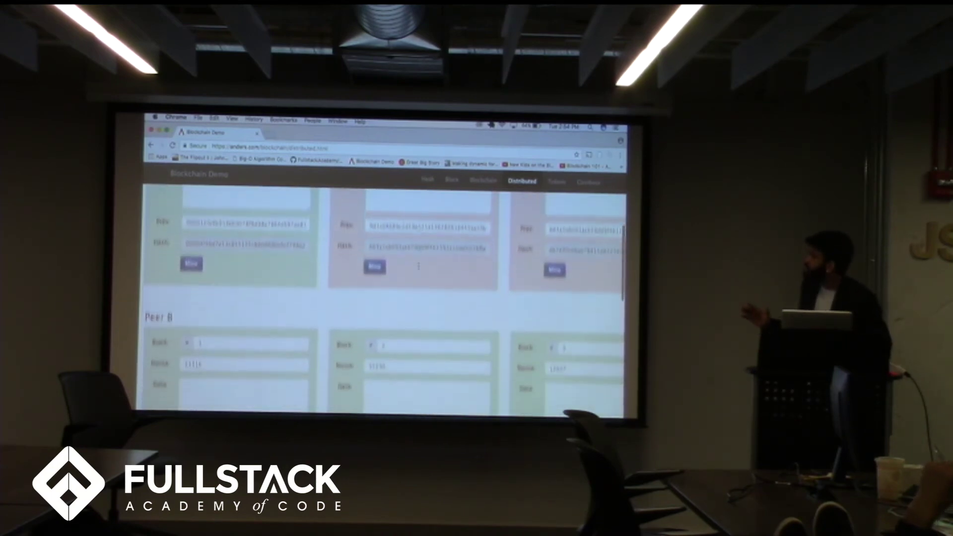
{"action": "scroll", "coordinate": [419, 268], "scroll_direction": "down", "scroll_amount": 3}
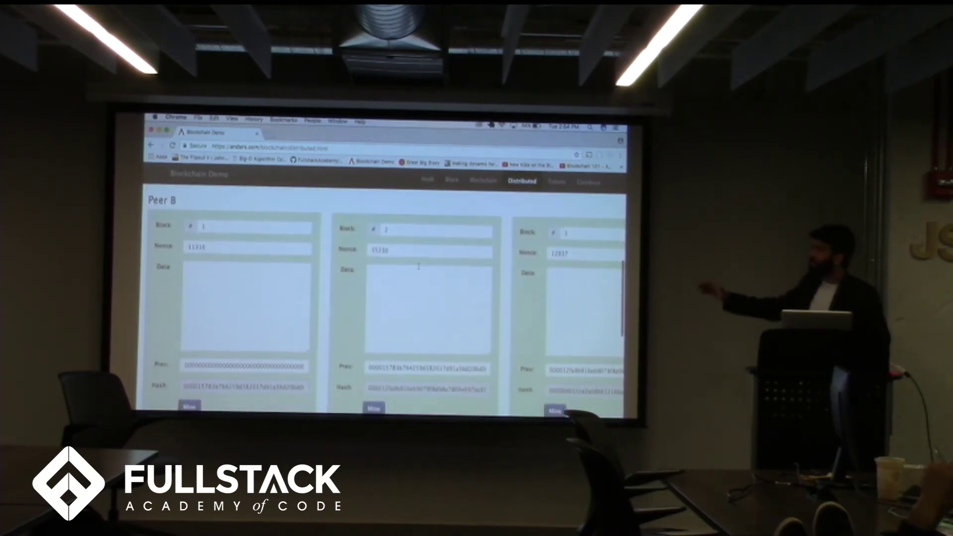
{"action": "scroll", "coordinate": [419, 266], "scroll_direction": "down", "scroll_amount": 5}
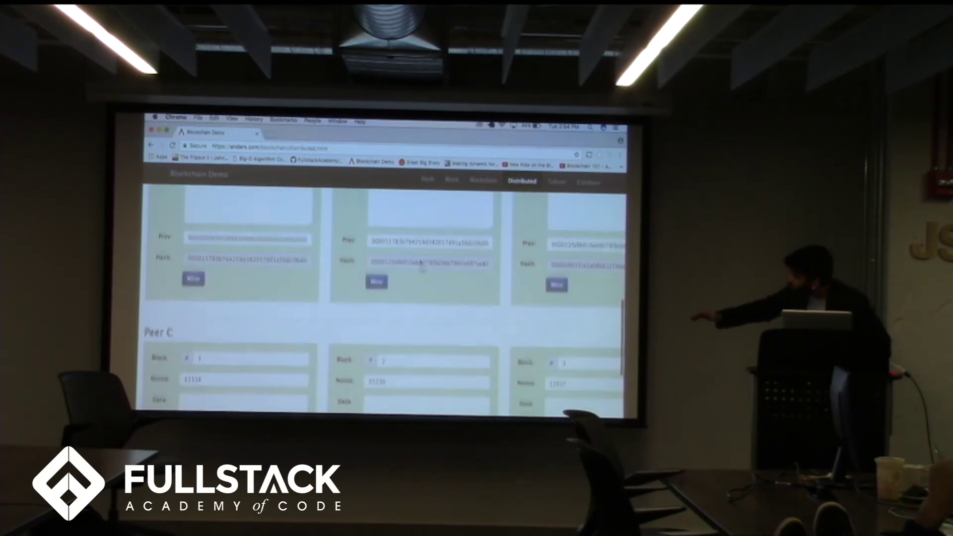
{"action": "scroll", "coordinate": [421, 266], "scroll_direction": "down", "scroll_amount": 1}
{"action": "scroll", "coordinate": [421, 266], "scroll_direction": "down", "scroll_amount": 1}
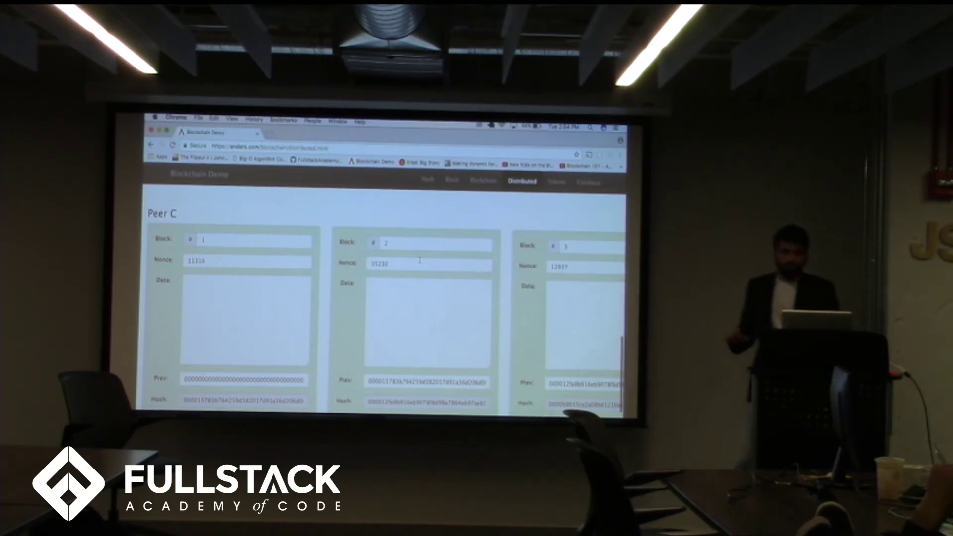
{"action": "scroll", "coordinate": [472, 301], "scroll_direction": "right", "scroll_amount": 5}
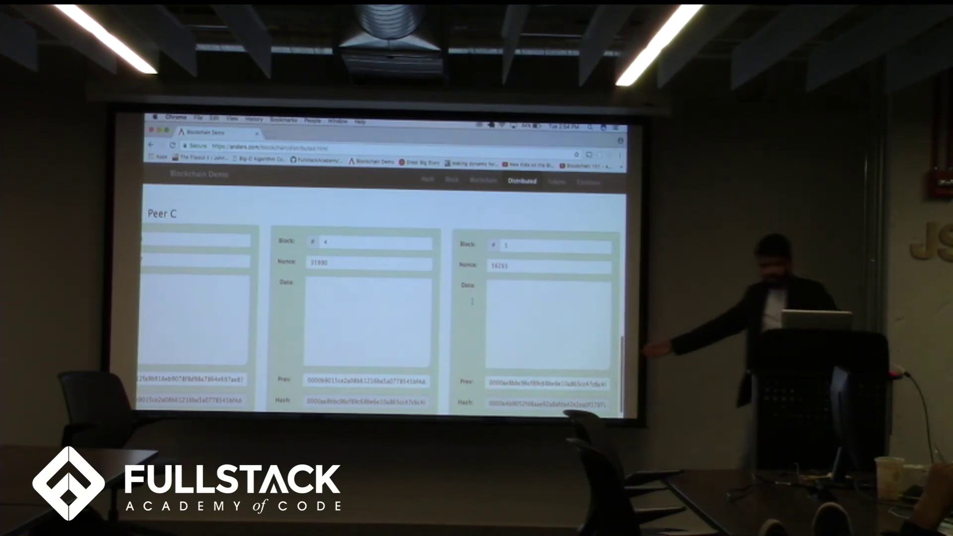
{"action": "scroll", "coordinate": [472, 301], "scroll_direction": "up", "scroll_amount": 3}
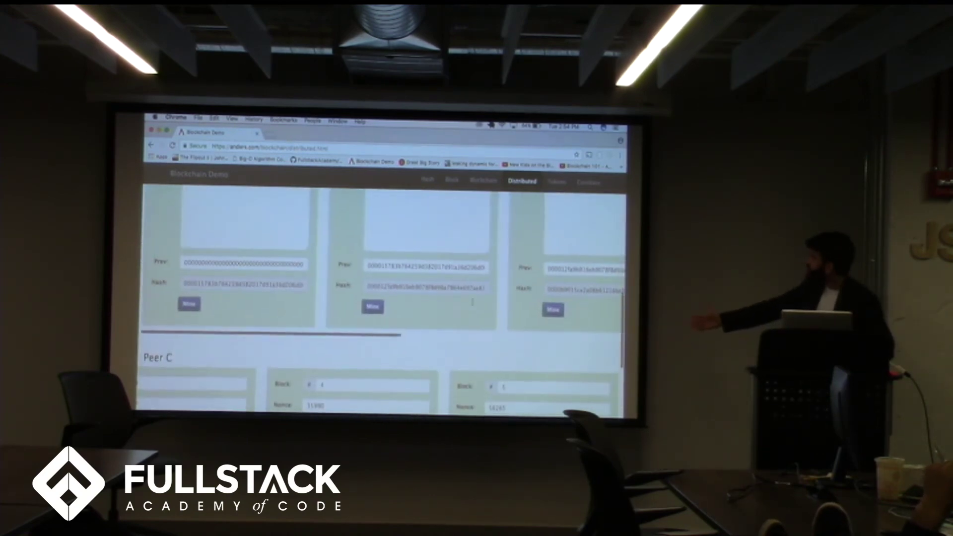
{"action": "scroll", "coordinate": [472, 301], "scroll_direction": "up", "scroll_amount": 5}
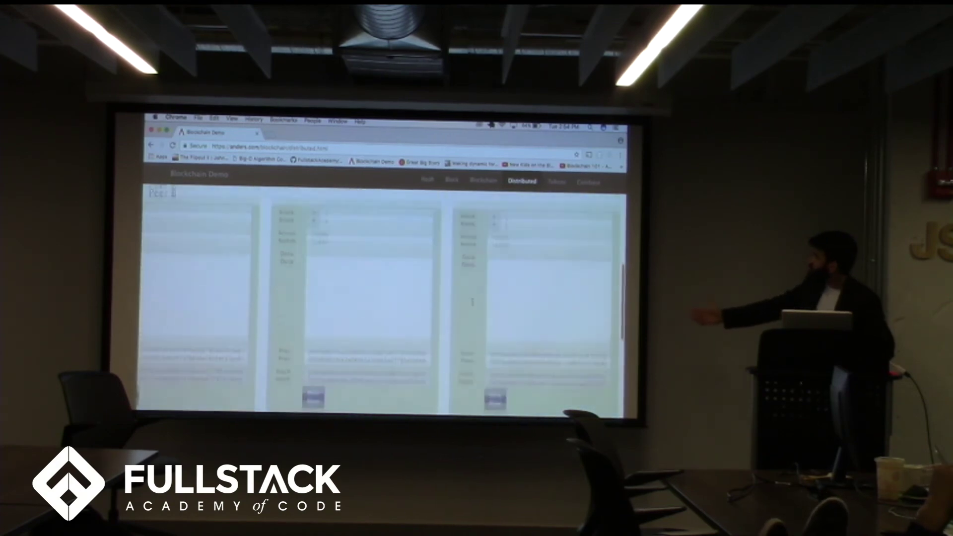
{"action": "scroll", "coordinate": [472, 301], "scroll_direction": "up", "scroll_amount": 2}
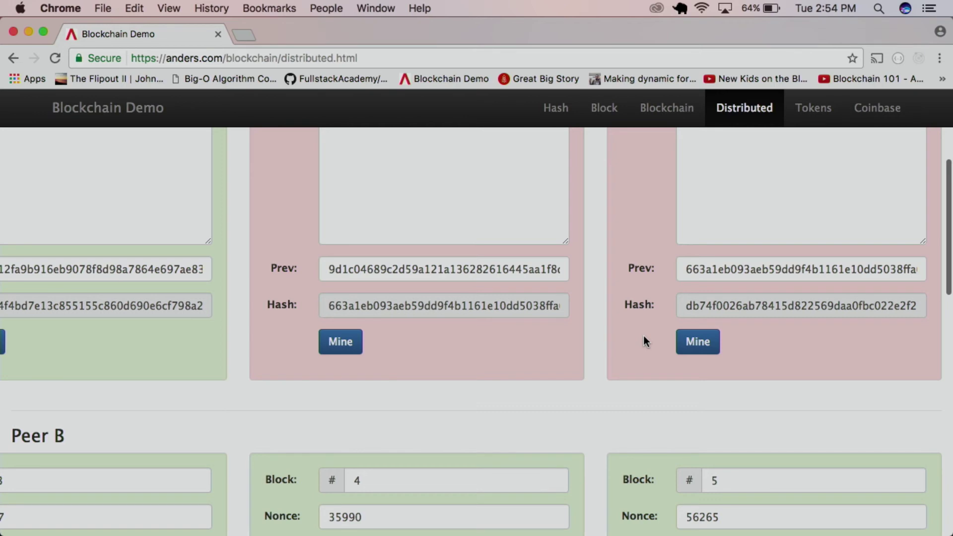
- Go to the Coinbase version of the demo with transaction-filled blocks
{"action": "scroll", "coordinate": [644, 336], "scroll_direction": "down", "scroll_amount": 10}
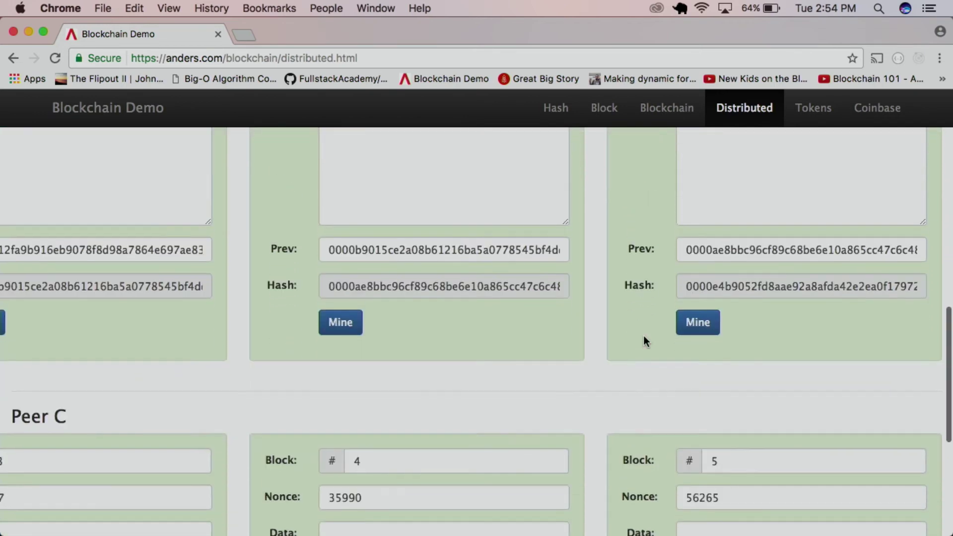
{"action": "scroll", "coordinate": [644, 341], "scroll_direction": "down", "scroll_amount": 2}
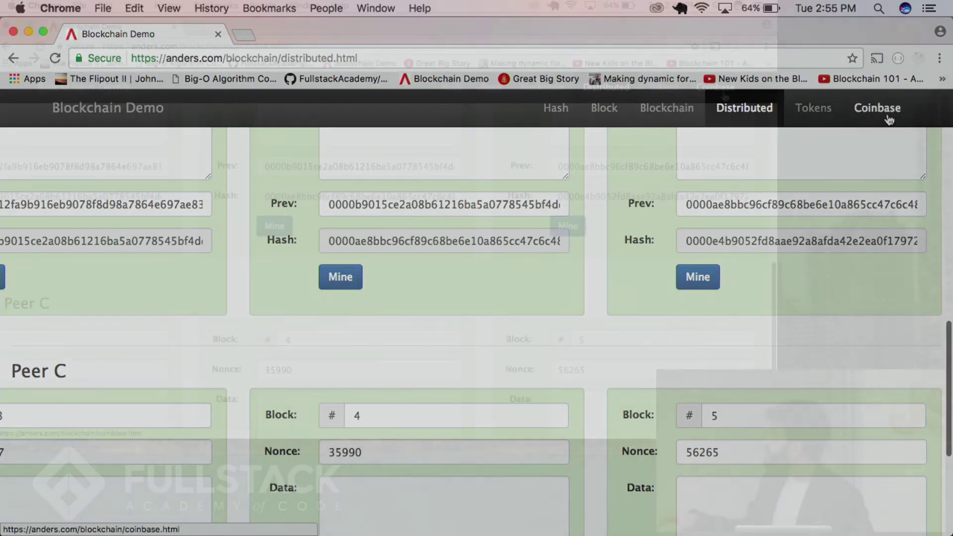
{"action": "left_click", "coordinate": [915, 108]}
{"action": "scroll", "coordinate": [759, 193], "scroll_direction": "down", "scroll_amount": 3}
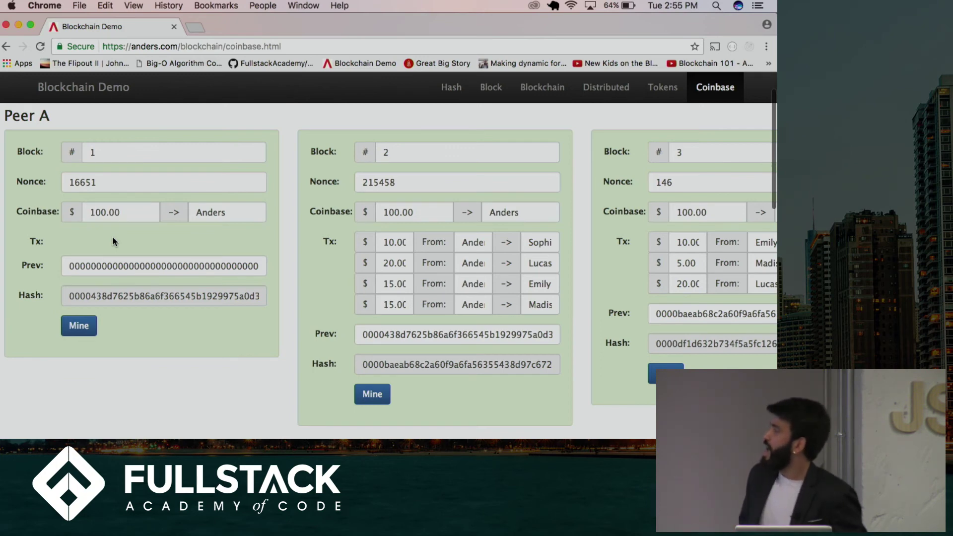
{"action": "scroll", "coordinate": [112, 236], "scroll_direction": "right", "scroll_amount": 4}
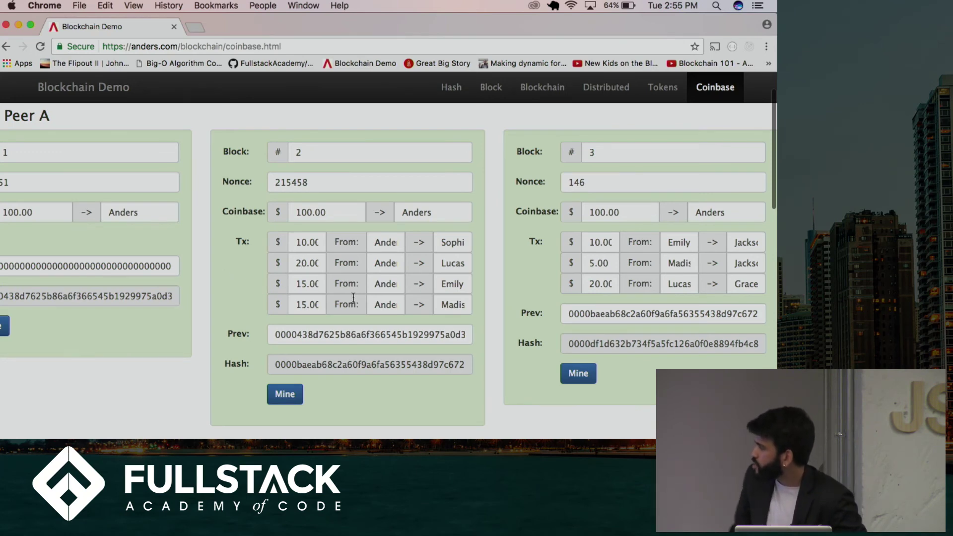
{"action": "scroll", "coordinate": [417, 318], "scroll_direction": "right", "scroll_amount": 7}
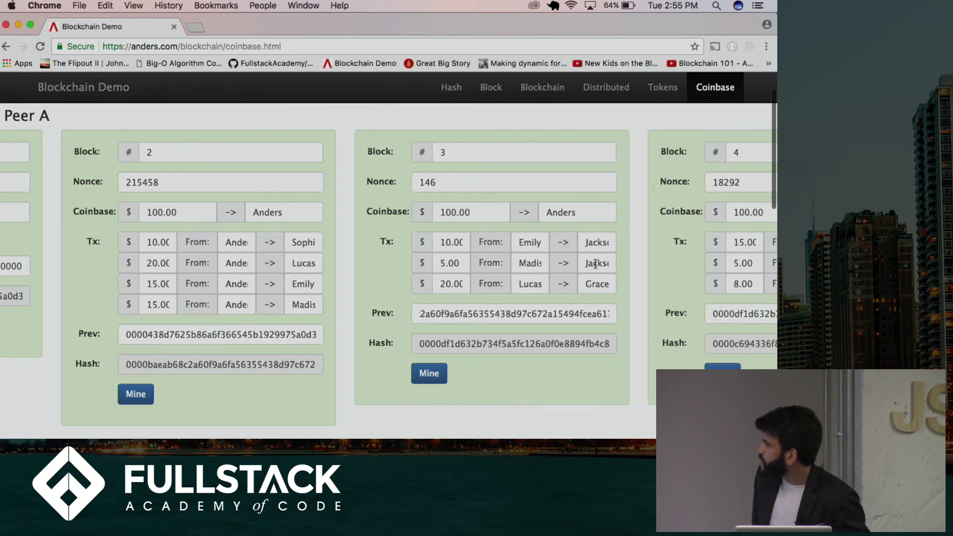
{"action": "scroll", "coordinate": [599, 267], "scroll_direction": "right", "scroll_amount": 10}
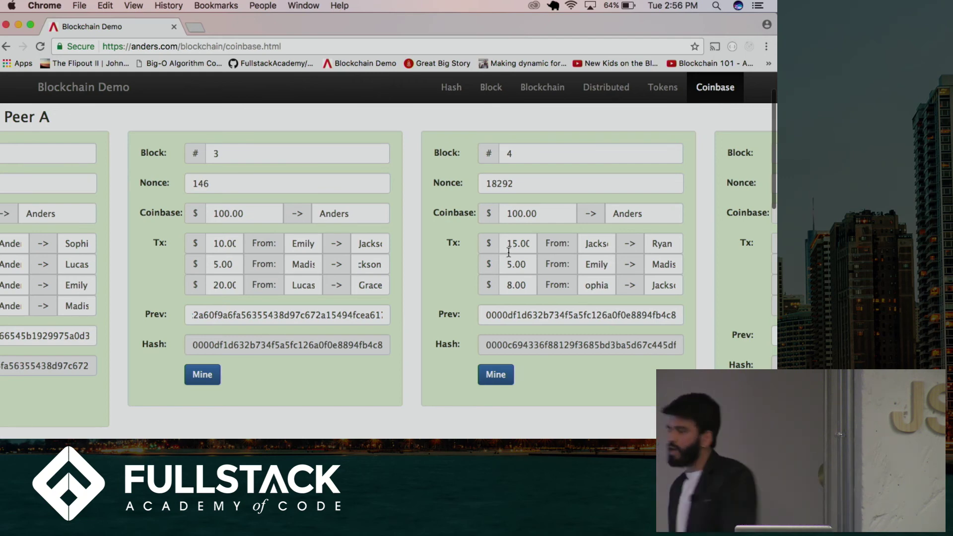
{"action": "scroll", "coordinate": [508, 252], "scroll_direction": "down", "scroll_amount": 1}
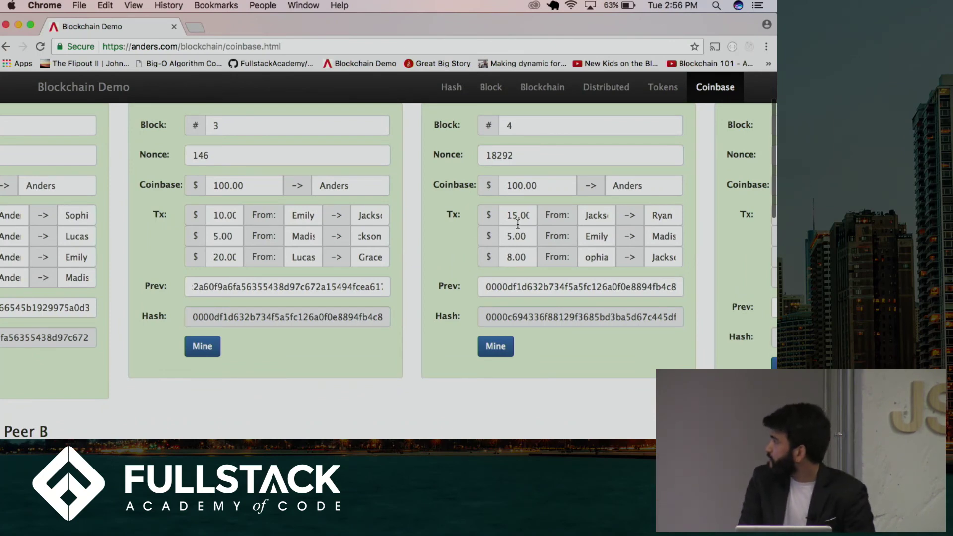
- Raise Peer A block 4's first transaction from 15.00 to 150.00, invalidating the block
{"action": "type", "text": "0"}
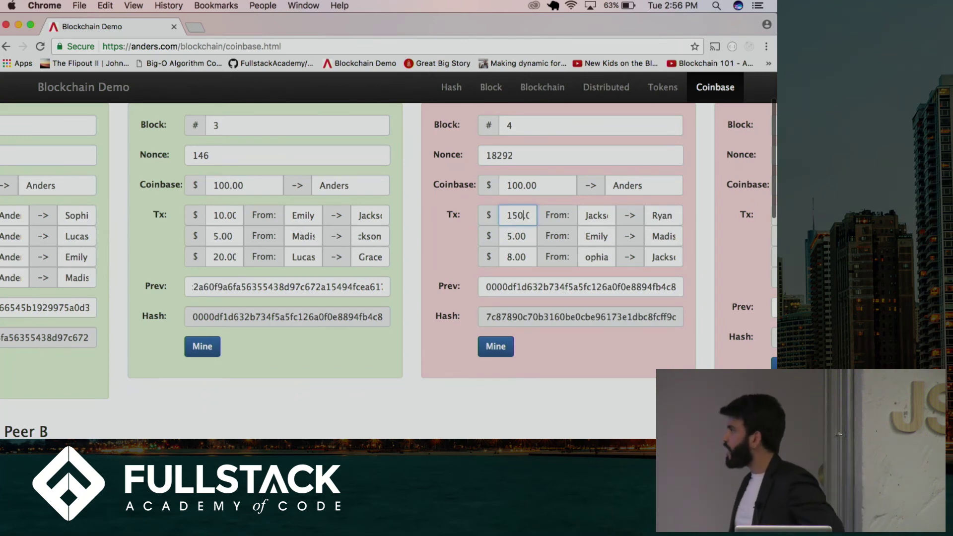
{"action": "scroll", "coordinate": [389, 269], "scroll_direction": "down", "scroll_amount": 1}
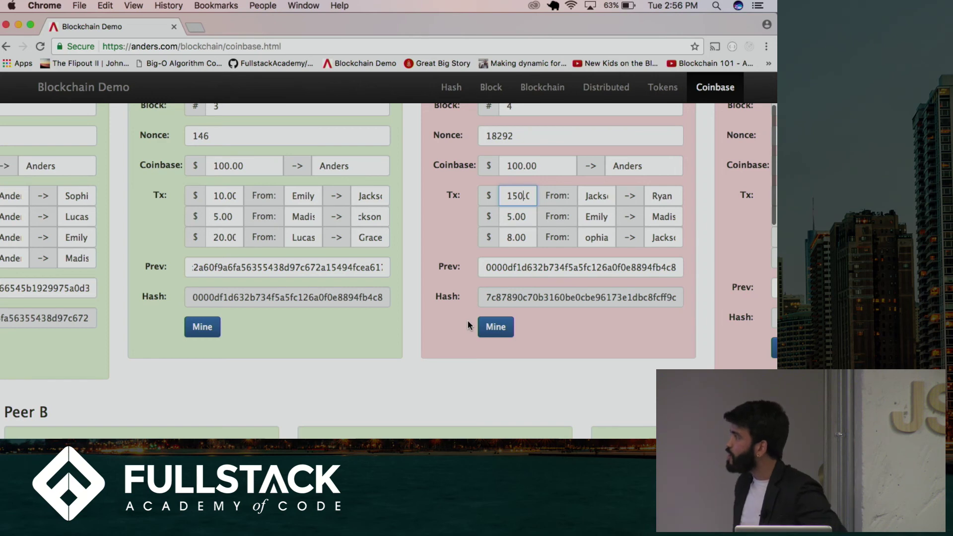
{"action": "scroll", "coordinate": [467, 320], "scroll_direction": "down", "scroll_amount": 10}
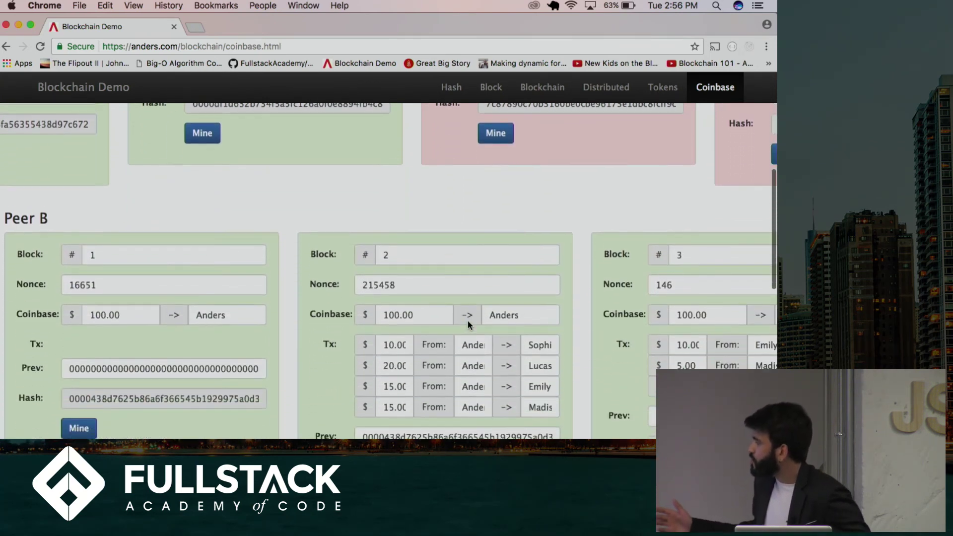
- Compare Peers B and C's blocks, then show all open windows
{"action": "scroll", "coordinate": [467, 321], "scroll_direction": "down", "scroll_amount": 2}
{"action": "scroll", "coordinate": [467, 321], "scroll_direction": "right", "scroll_amount": 10}
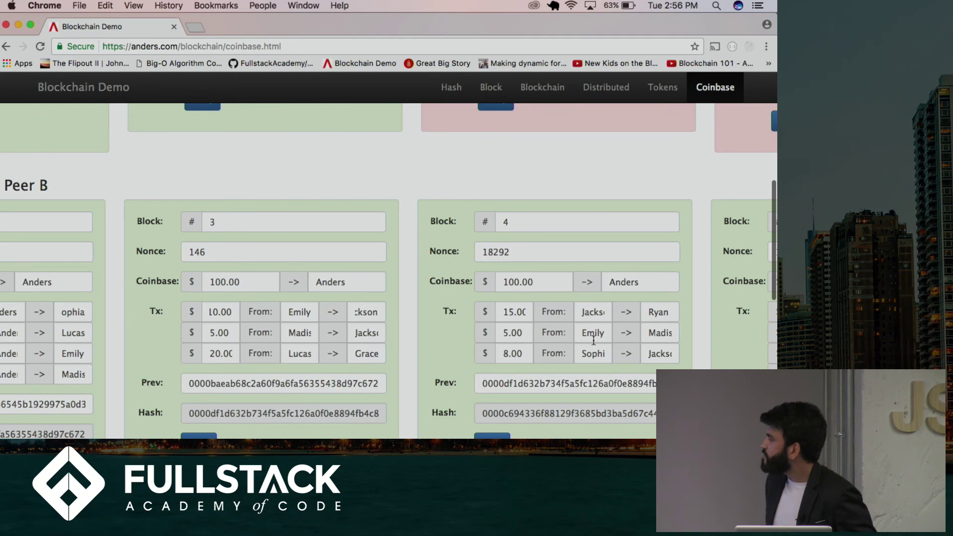
{"action": "scroll", "coordinate": [594, 341], "scroll_direction": "down", "scroll_amount": 12}
{"action": "scroll", "coordinate": [593, 341], "scroll_direction": "right", "scroll_amount": 9}
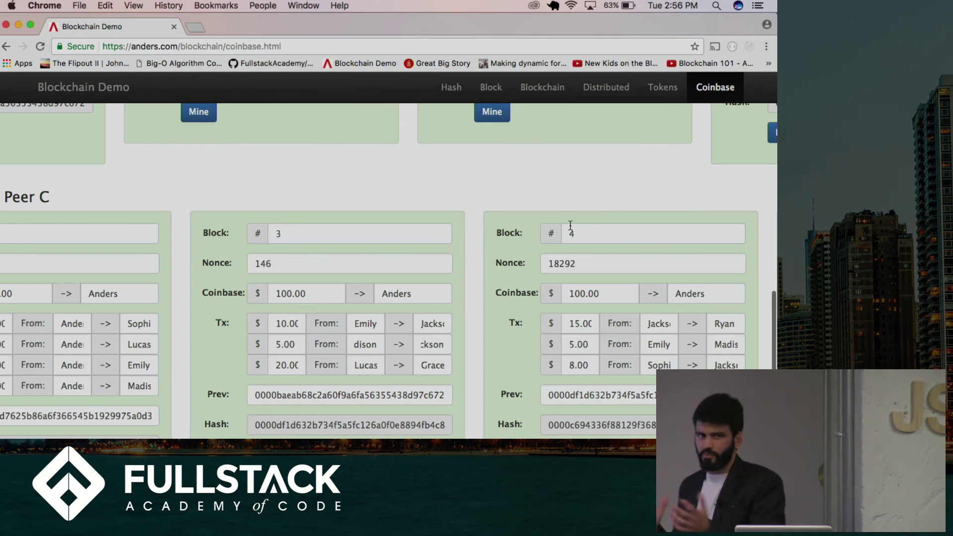
{"action": "key", "text": "ctrl+Up"}
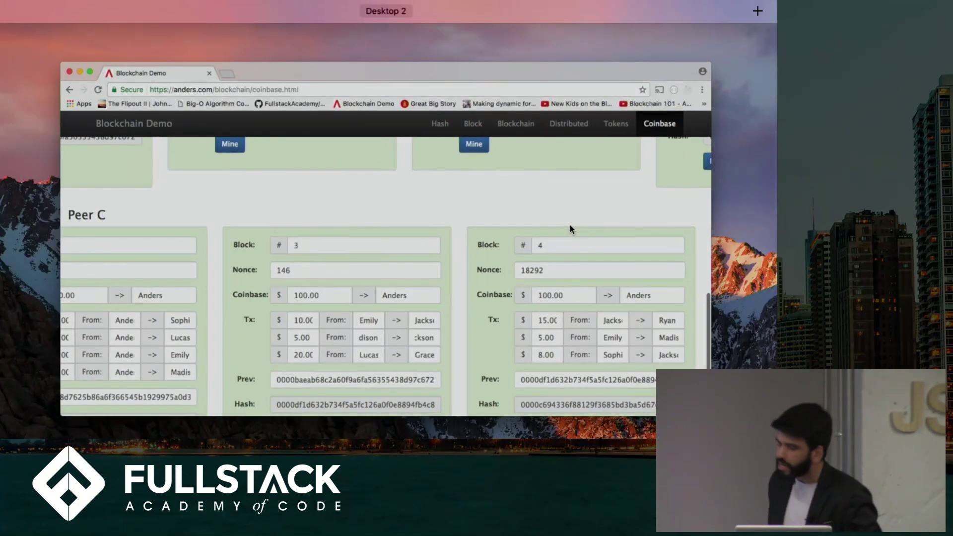
{"action": "key", "text": "ctrl+Up"}
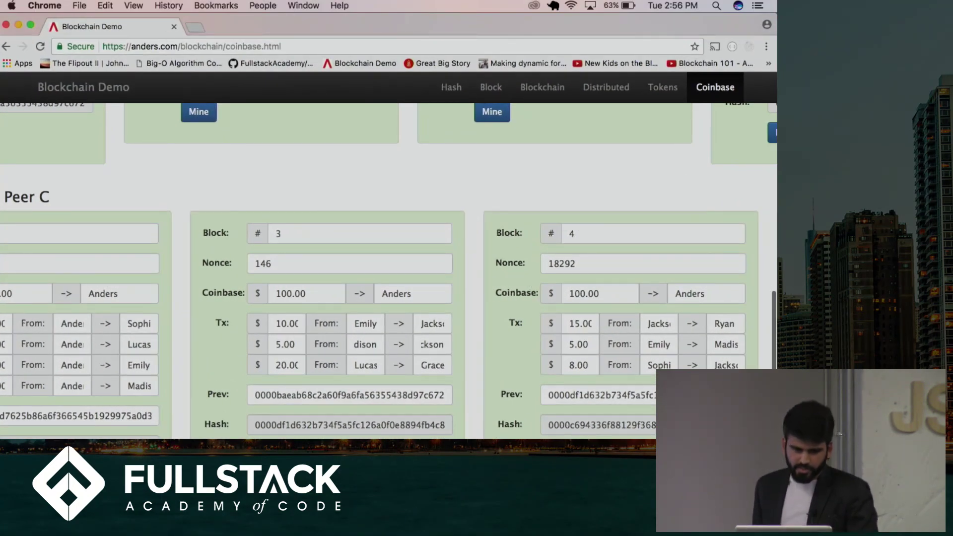
{"action": "key", "text": "super+Tab"}
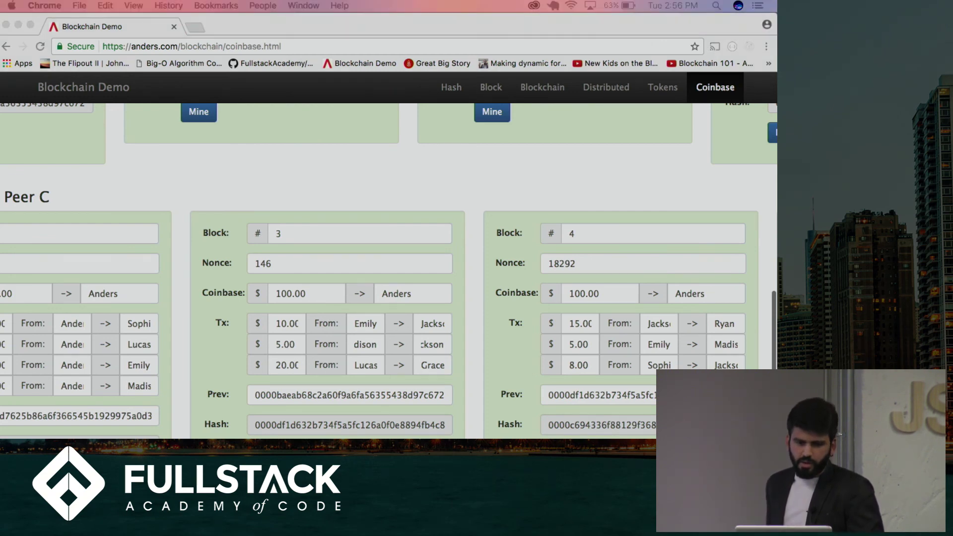